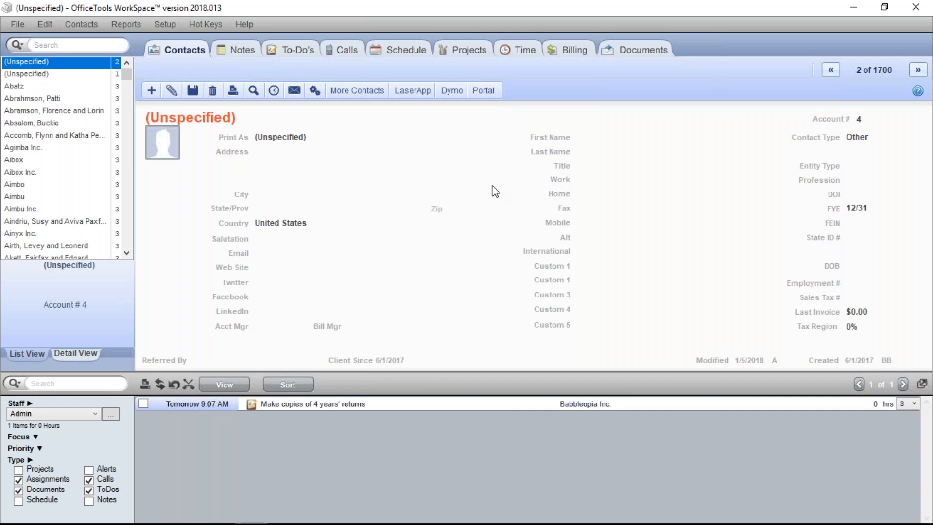
Open the billing reports and select the Billing Statement report.
left_click(132, 24)
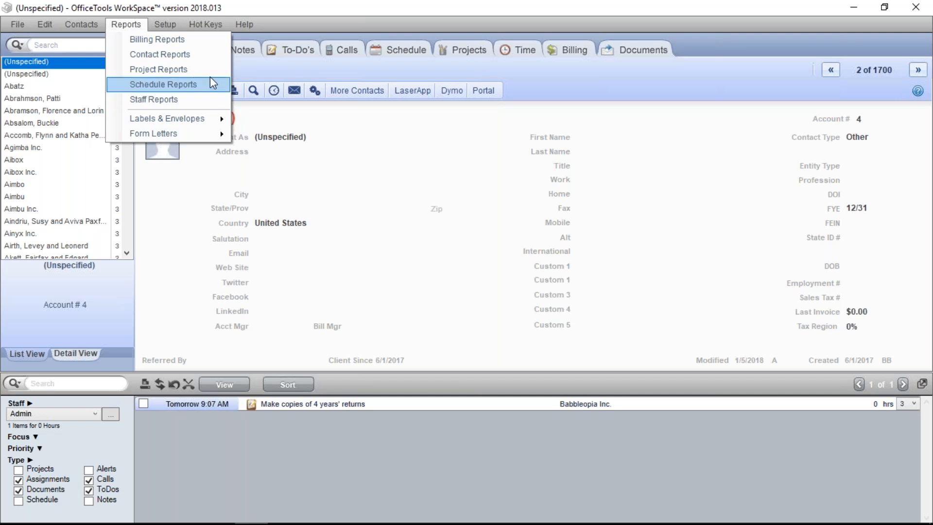
left_click(203, 39)
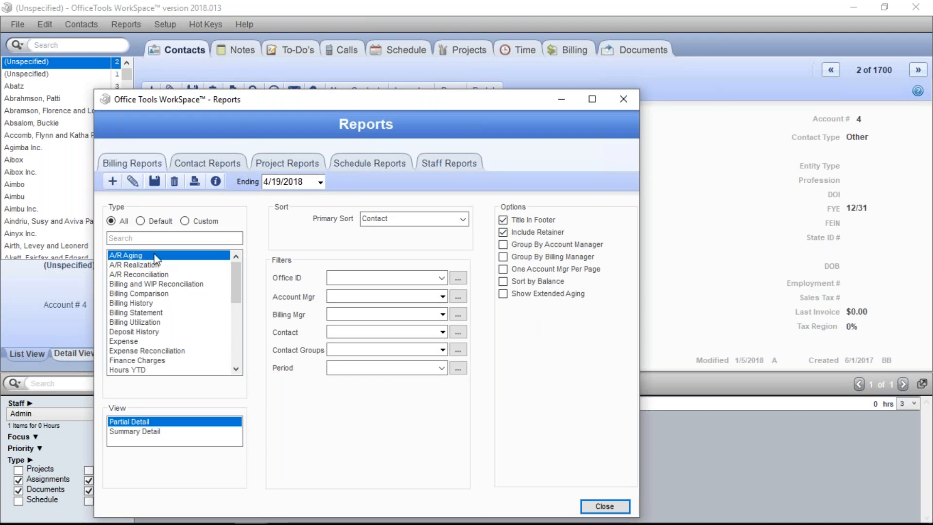
left_click(236, 369)
left_click_drag(237, 370, 245, 293)
left_click(163, 313)
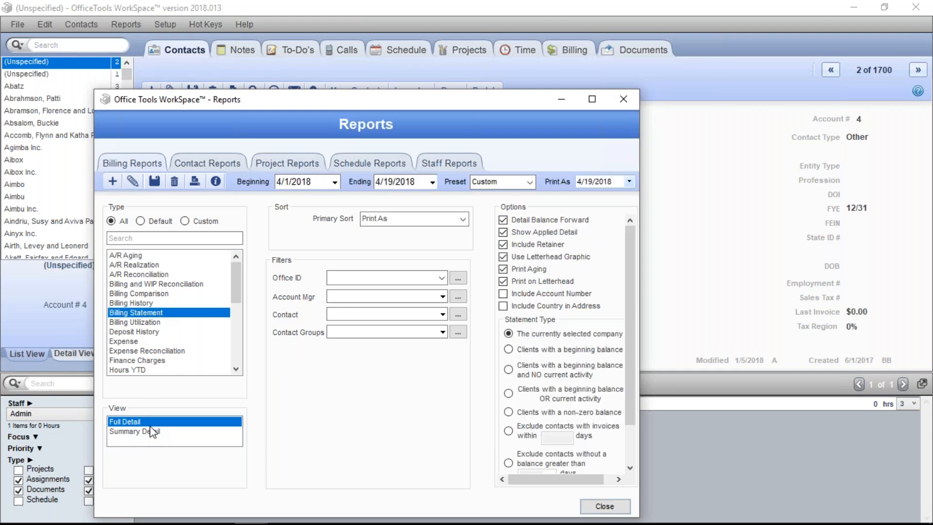
Select the Expense report and look over its available primary sort options.
left_click(166, 343)
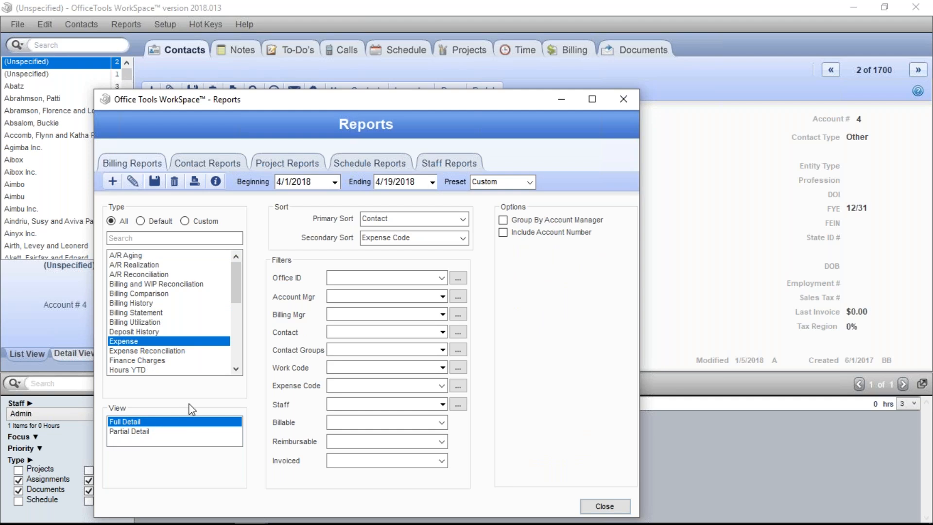
mouse_move(235, 299)
left_mouse_down()
mouse_move(239, 361)
mouse_move(242, 301)
left_mouse_up()
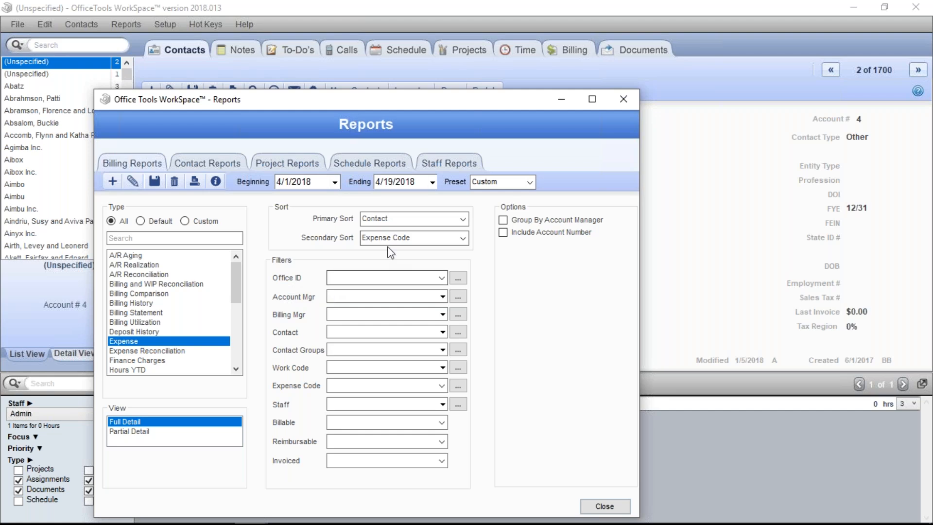
left_click(388, 218)
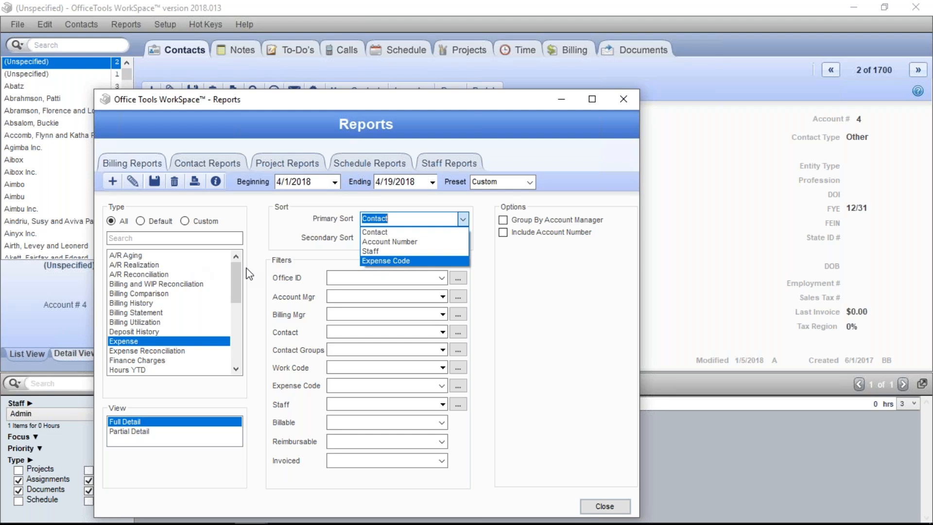
left_click(286, 266)
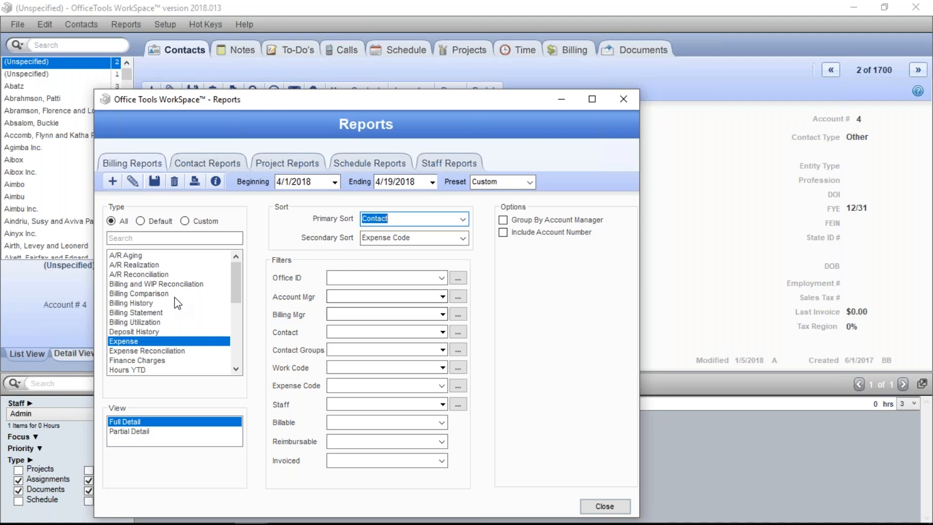
Compare the settings offered for the Billing and WIP Reconciliation, A/R Aging and A/R Realization reports.
left_click(173, 285)
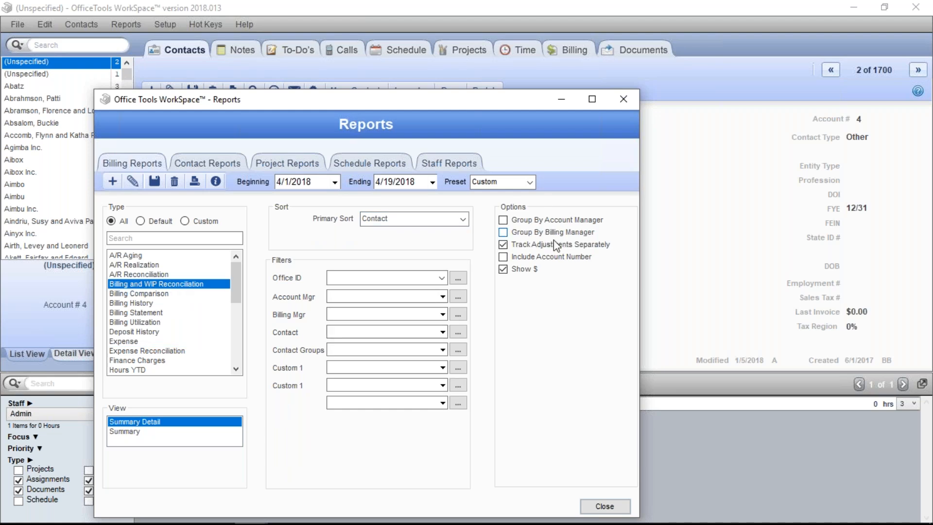
left_click(181, 255)
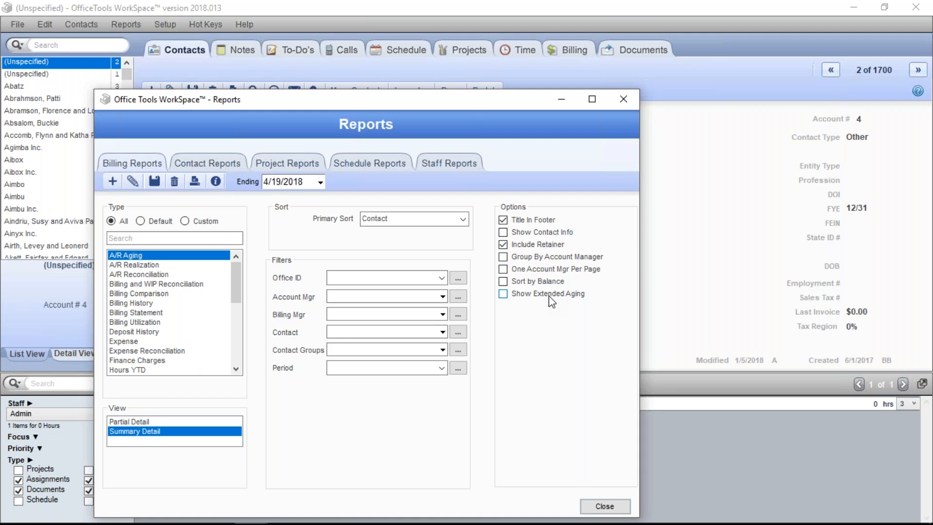
left_click(189, 265)
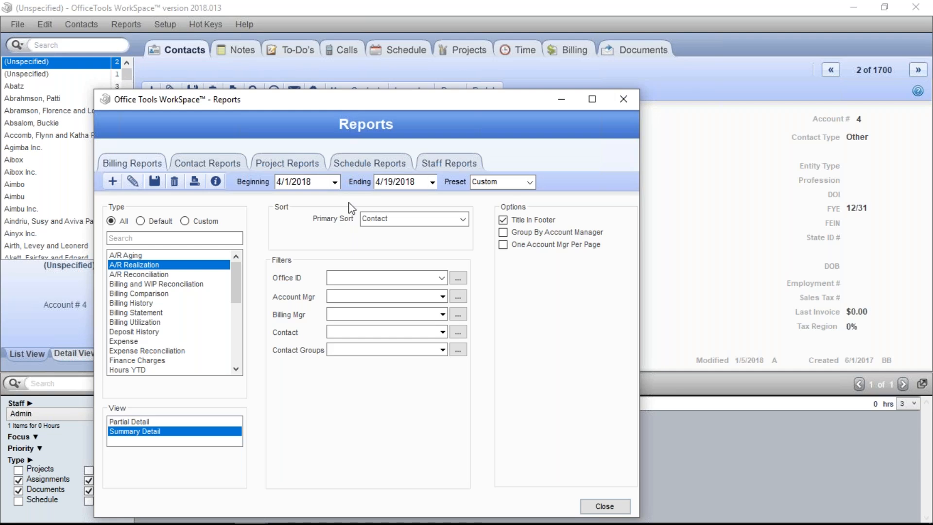
Look over the date range presets for the A/R Realization report and clear its beginning date.
left_click(530, 182)
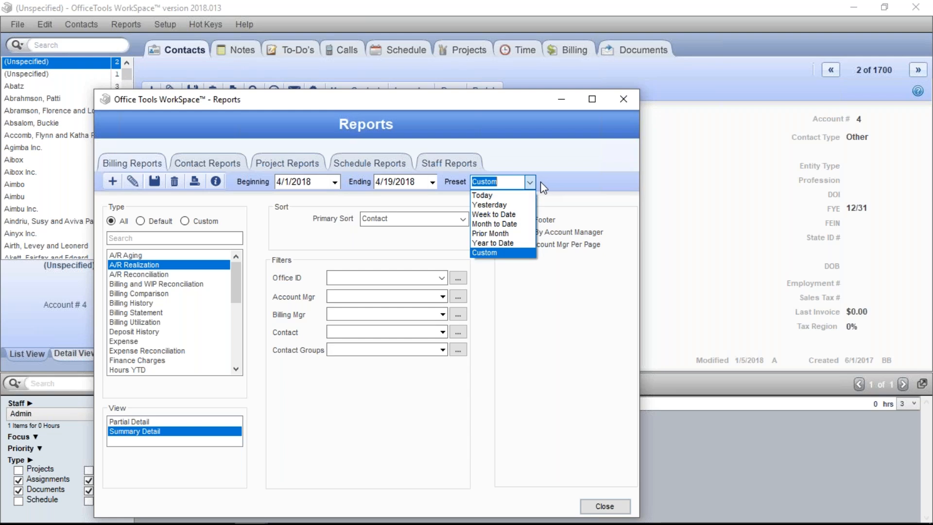
left_click(532, 182)
key("shift+Tab")
key("shift+Tab")
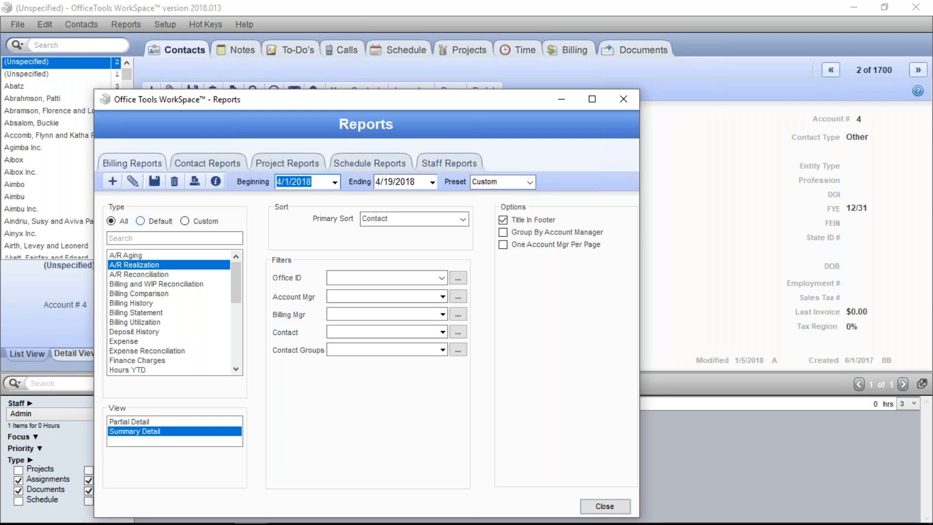
key("Delete")
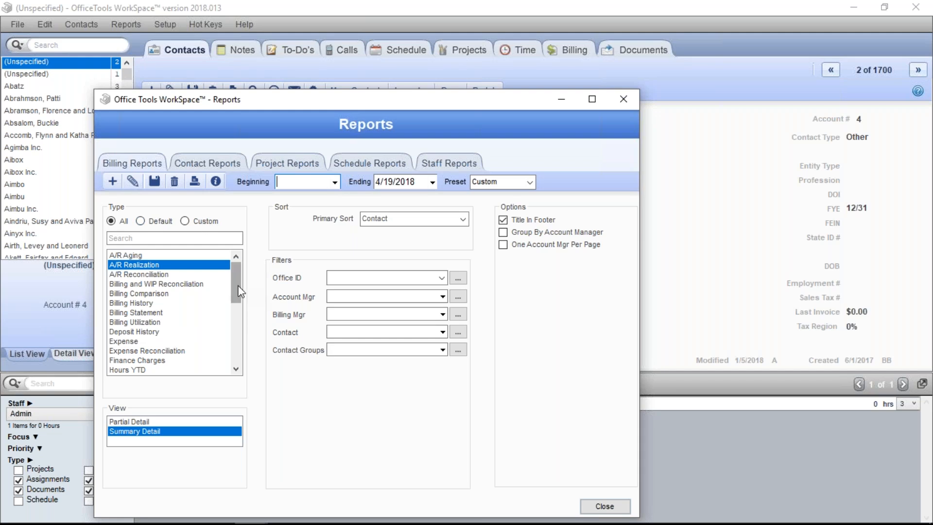
Show the WIP report's options in Full Detail view and check the dialog for saving it as a custom report.
left_click_drag(240, 291, 181, 369)
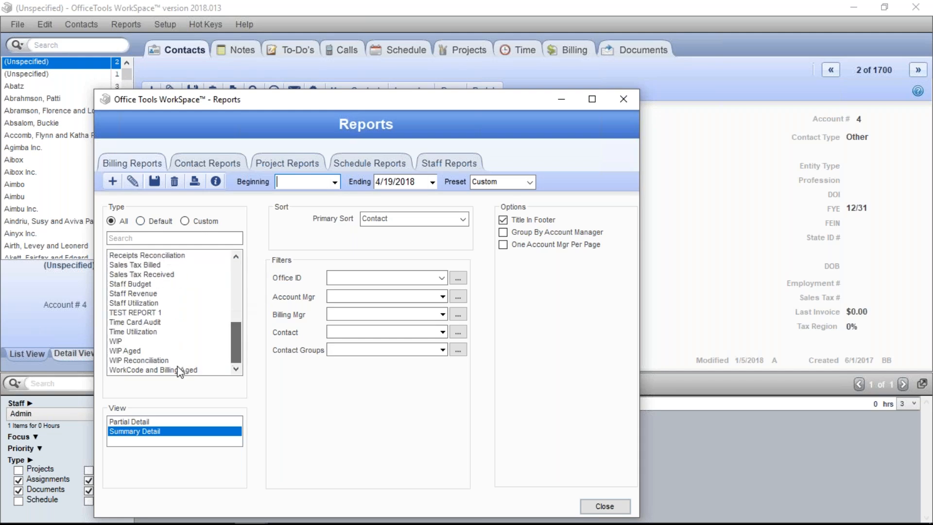
left_click(146, 342)
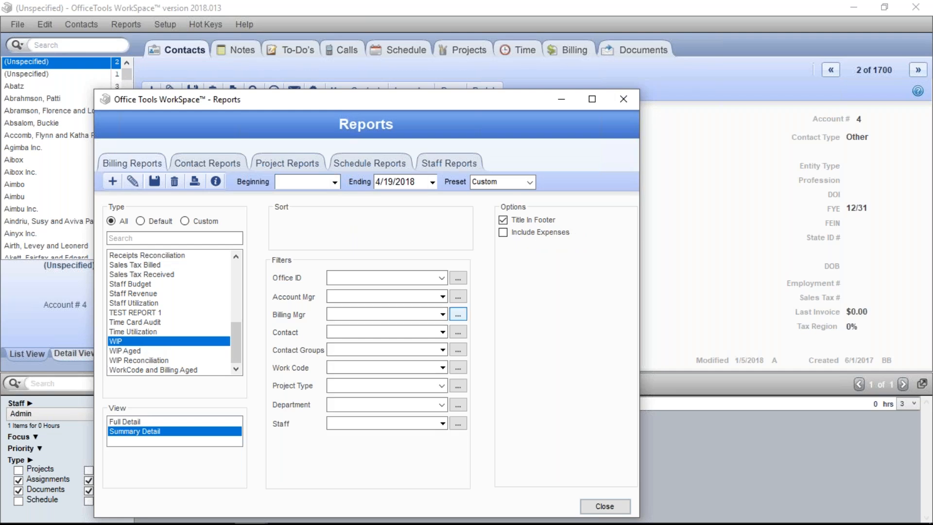
left_click(151, 423)
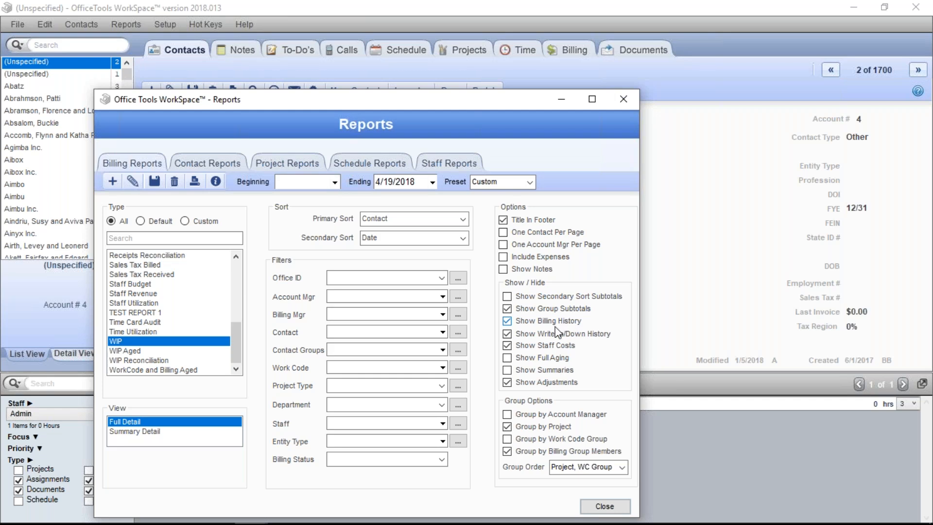
left_click(113, 182)
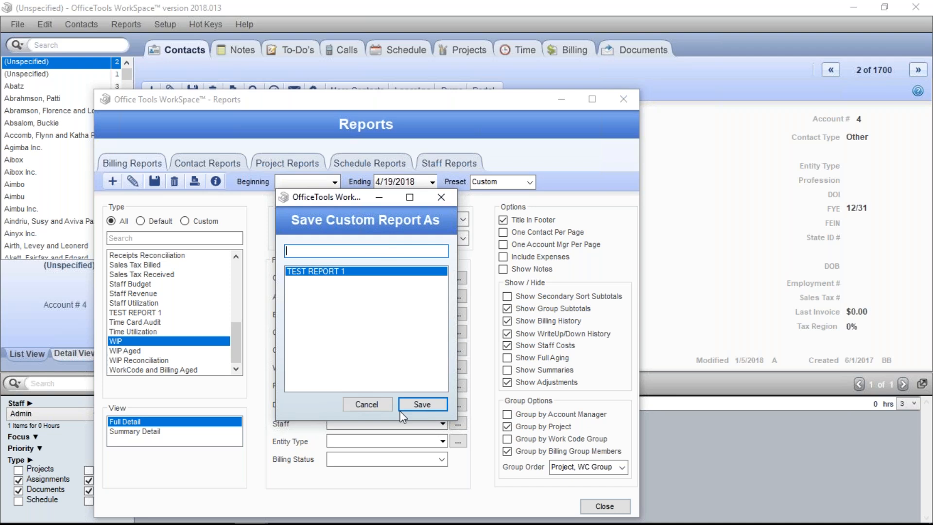
left_click(380, 408)
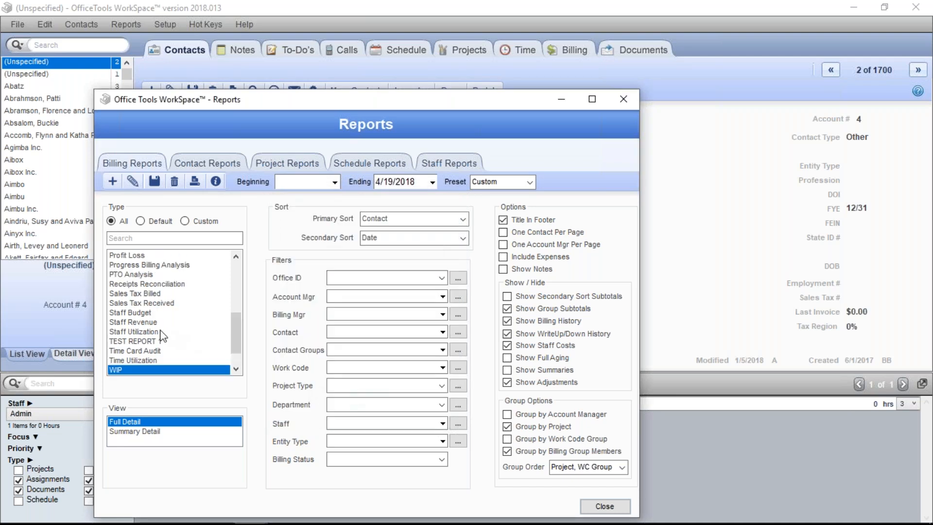
Select the custom report TEST REPORT 1, filter the list to custom reports, and list all report types again.
left_click(124, 342)
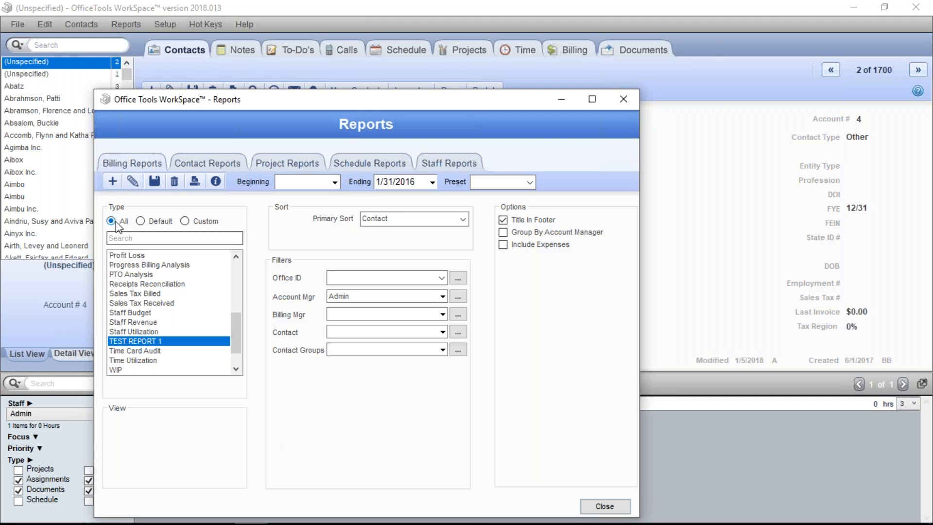
left_click(185, 221)
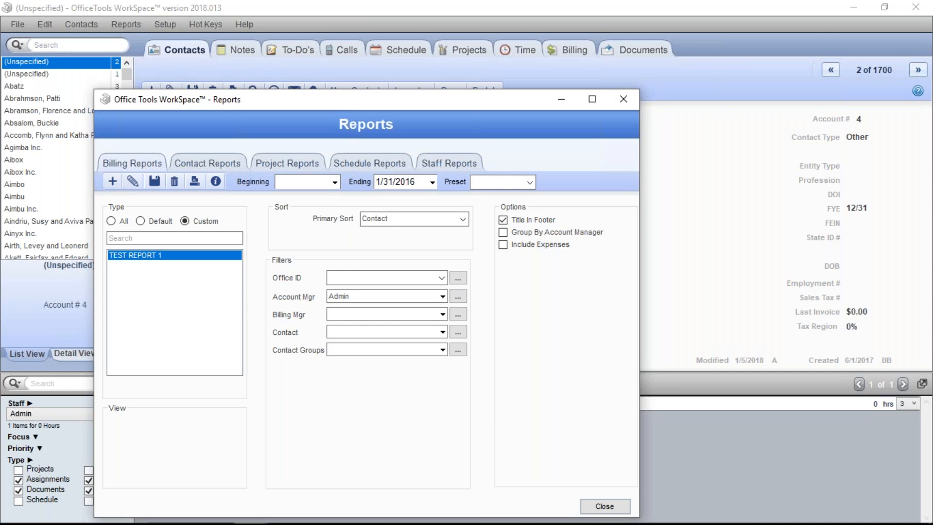
left_click(111, 222)
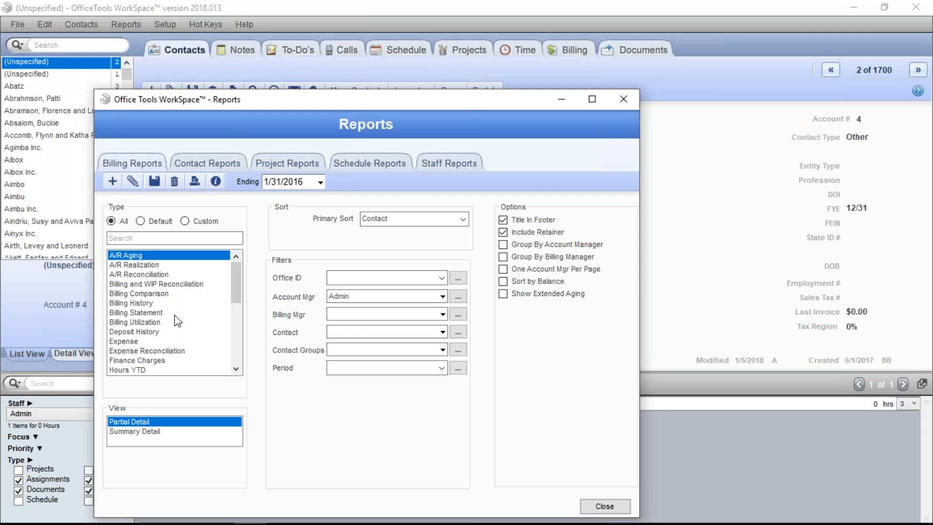
Generate the A/R Reconciliation report for the period 1/1/2018 to 4/19/2018.
left_click(167, 275)
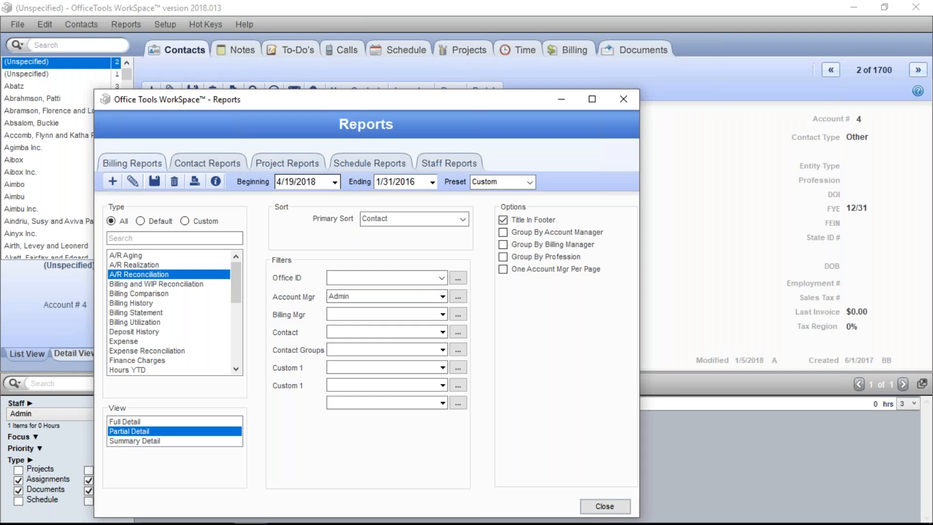
left_click(334, 183)
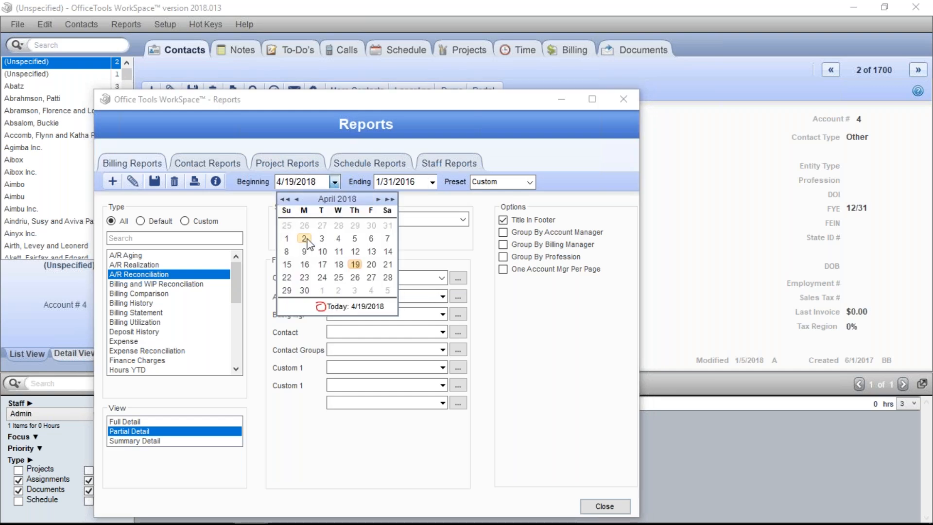
left_click(296, 199)
left_click(296, 199)
left_click(295, 199)
left_click(305, 226)
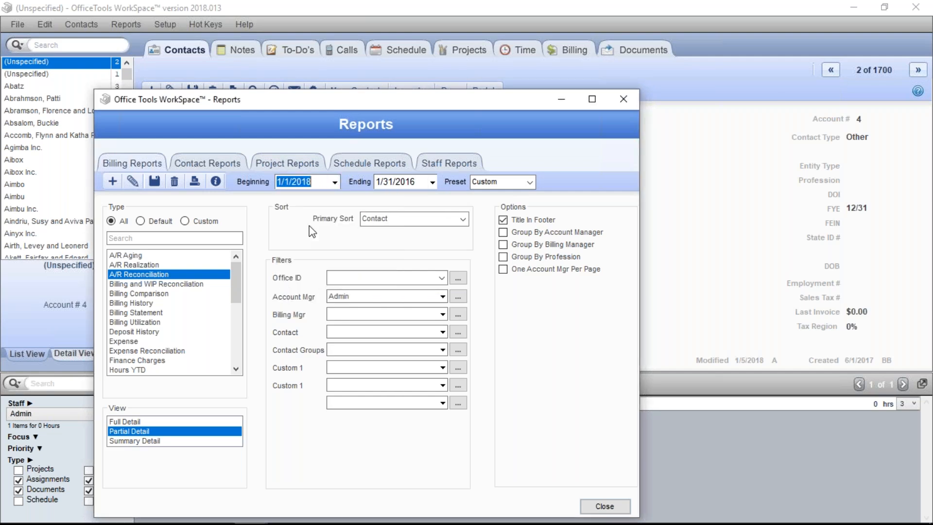
left_click(434, 182)
left_click(437, 305)
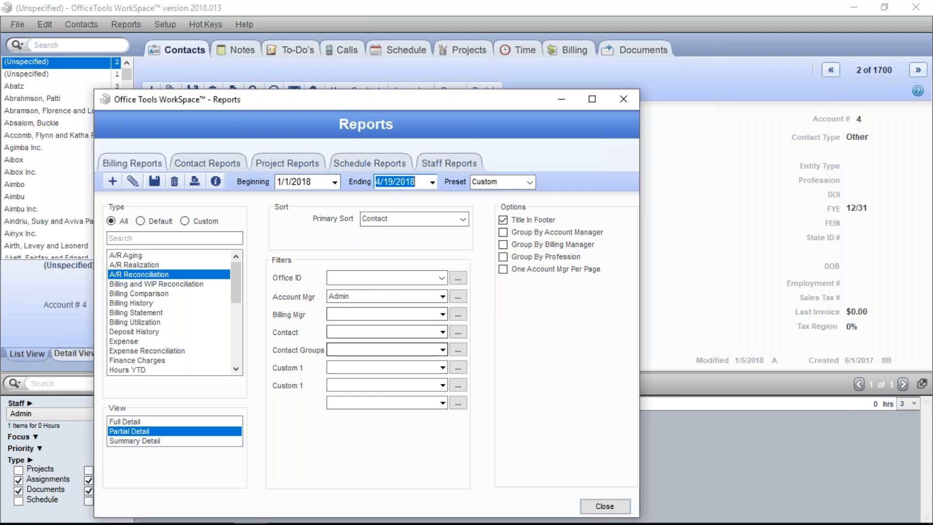
double_click(188, 273)
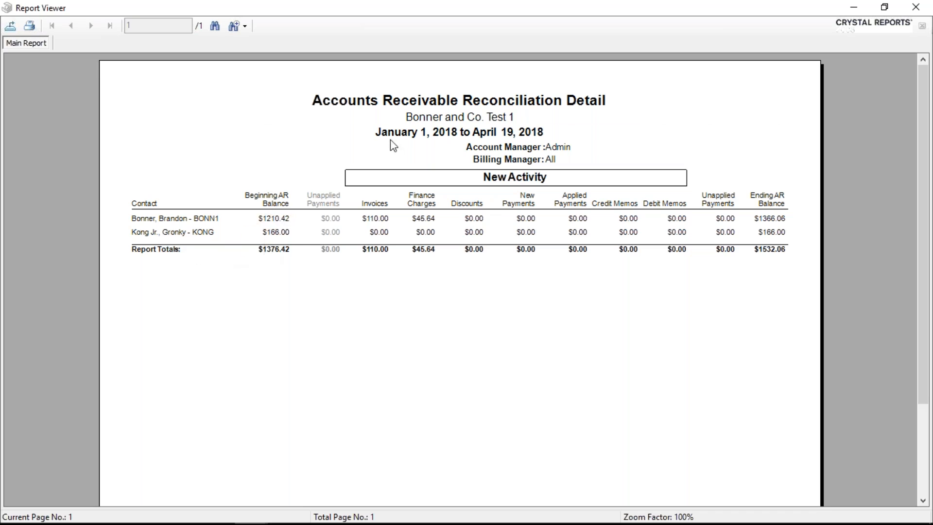
Examine the A/R Reconciliation report's date range, beginning and ending balances, activity columns and totals, and close it.
left_click(281, 218)
left_click(406, 134)
left_click(586, 238)
left_click(696, 222)
left_click(768, 249)
left_click(275, 249)
left_click(623, 204)
left_click(553, 138)
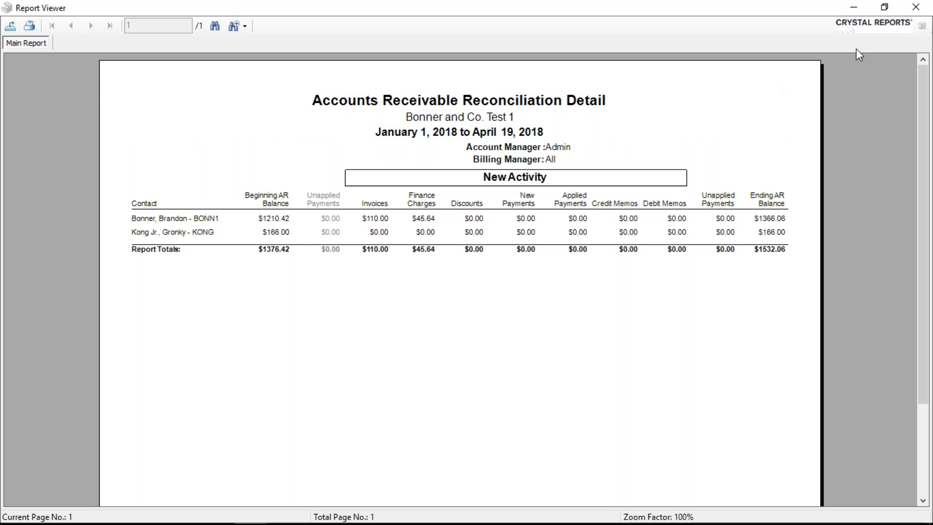
left_click(913, 10)
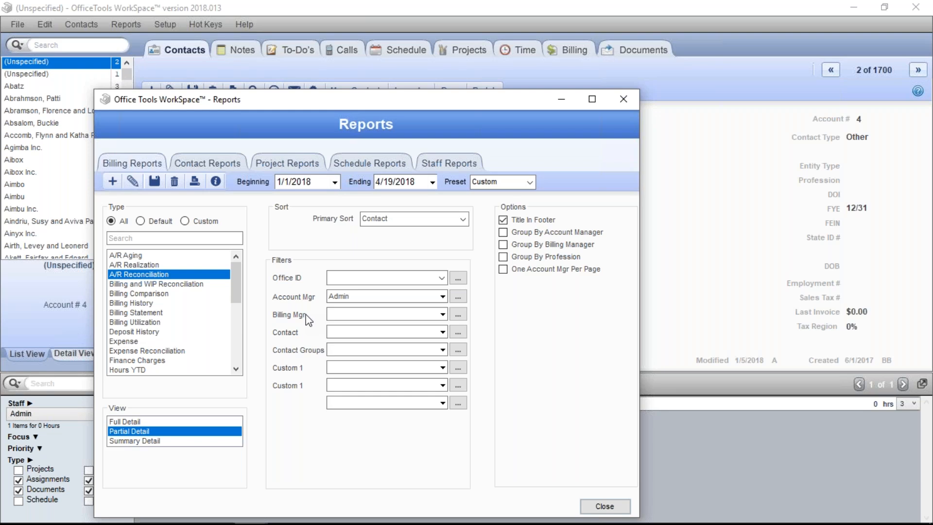
Generate the Billing and WIP Reconciliation report for the same period and review its billed amounts and footnotes.
left_click(181, 285)
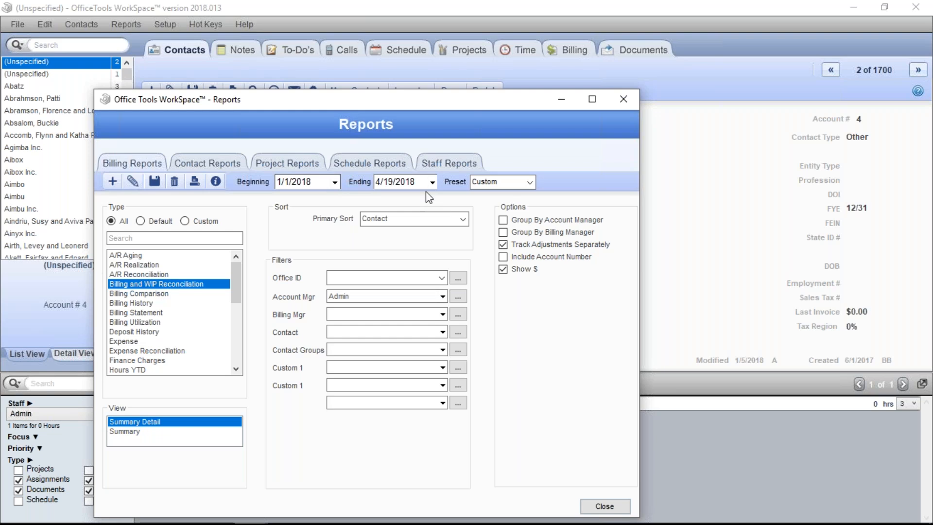
double_click(192, 287)
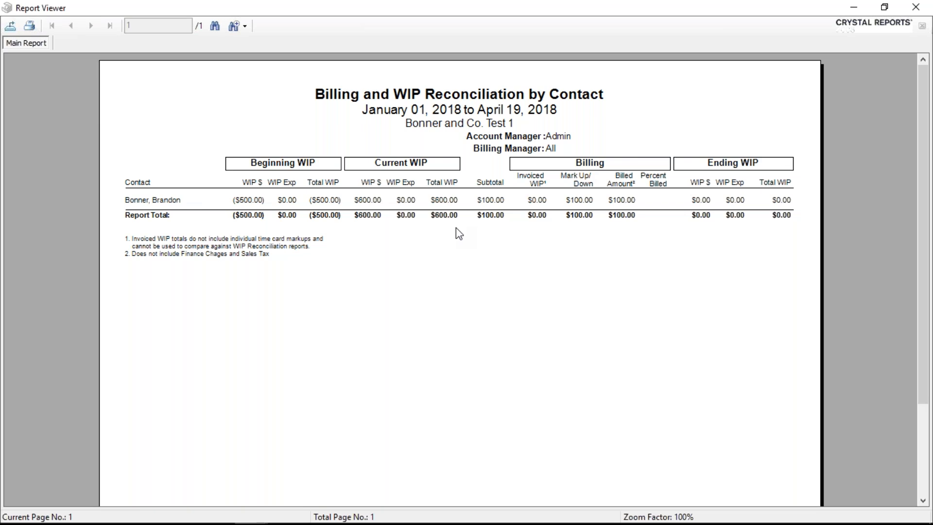
left_click(184, 260)
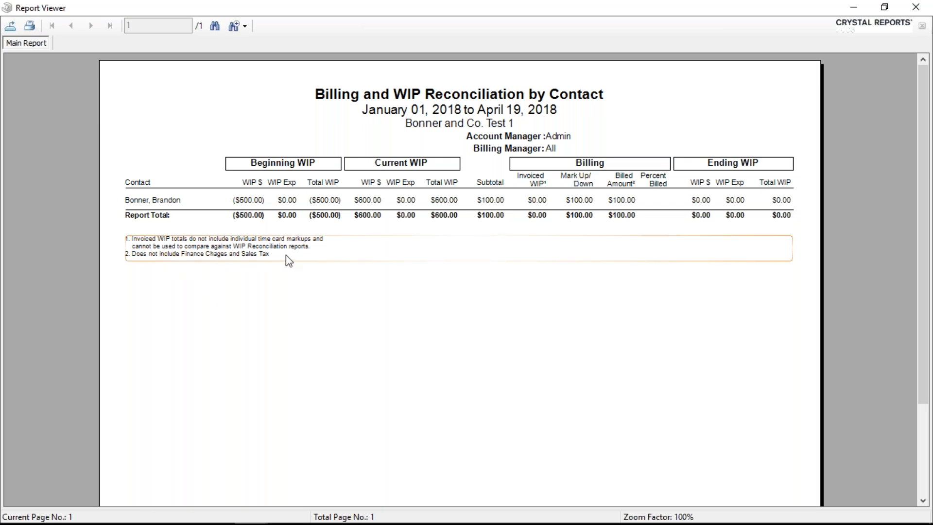
left_click(629, 185)
left_click(624, 202)
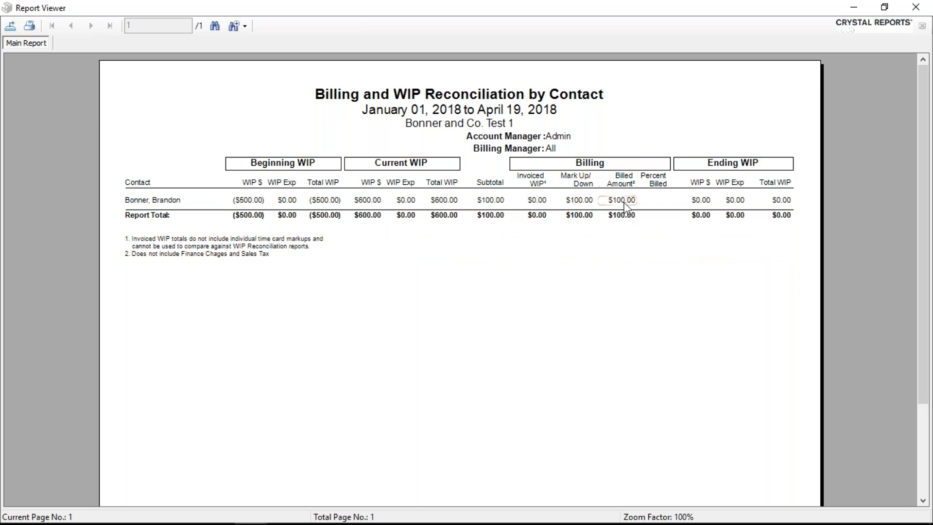
left_click(465, 246)
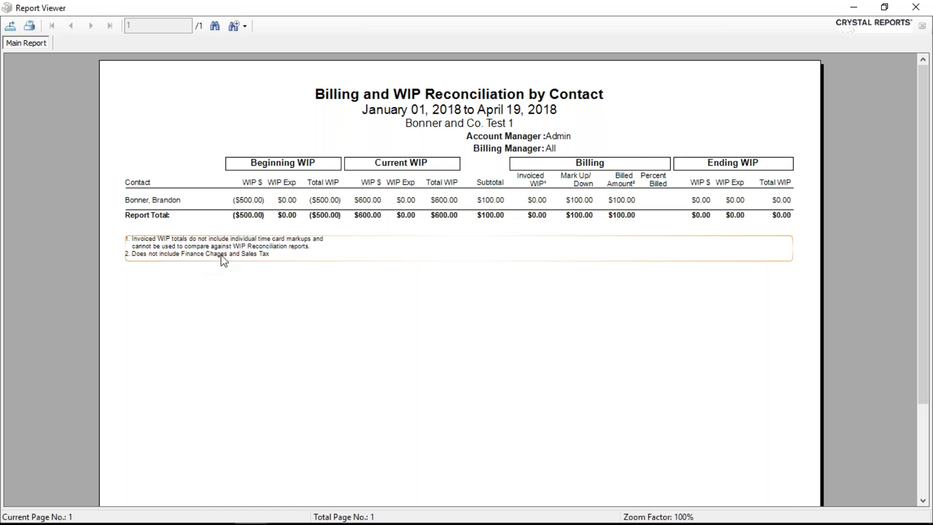
left_click(587, 217)
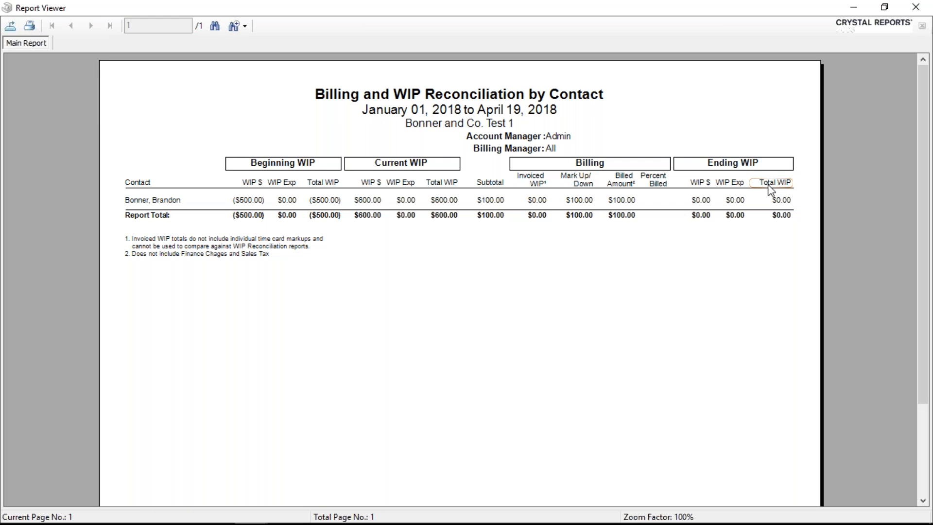
left_click(914, 8)
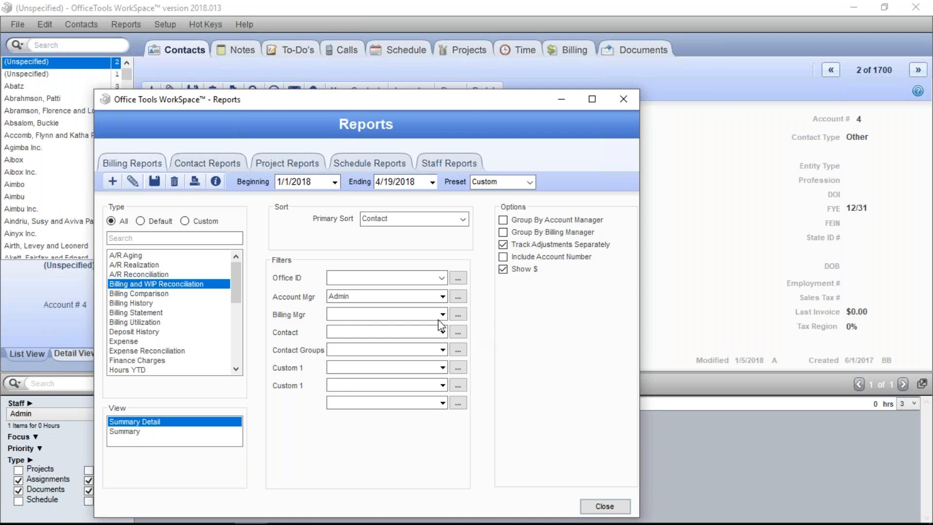
Generate the Summary Detail Billing Statement for clients with a non-zero balance, review the statement's running balance, and close it.
left_click(199, 314)
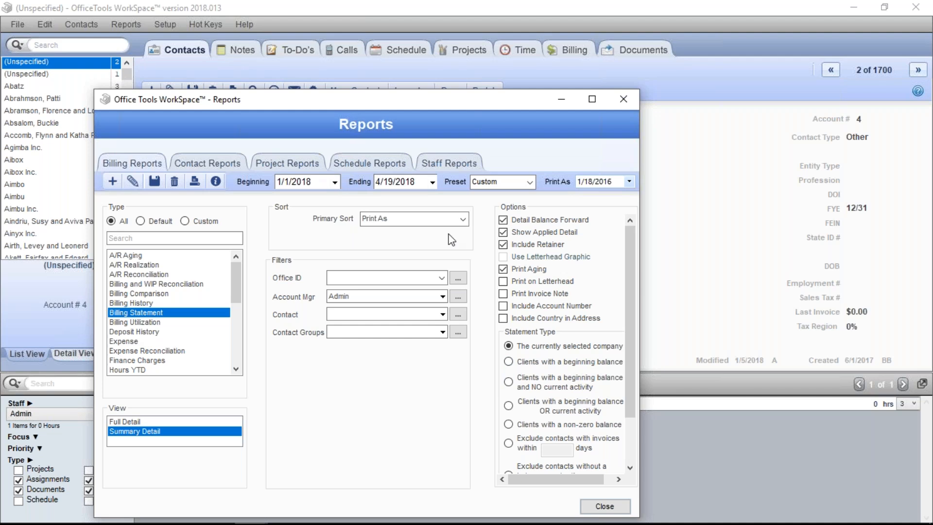
left_click(538, 425)
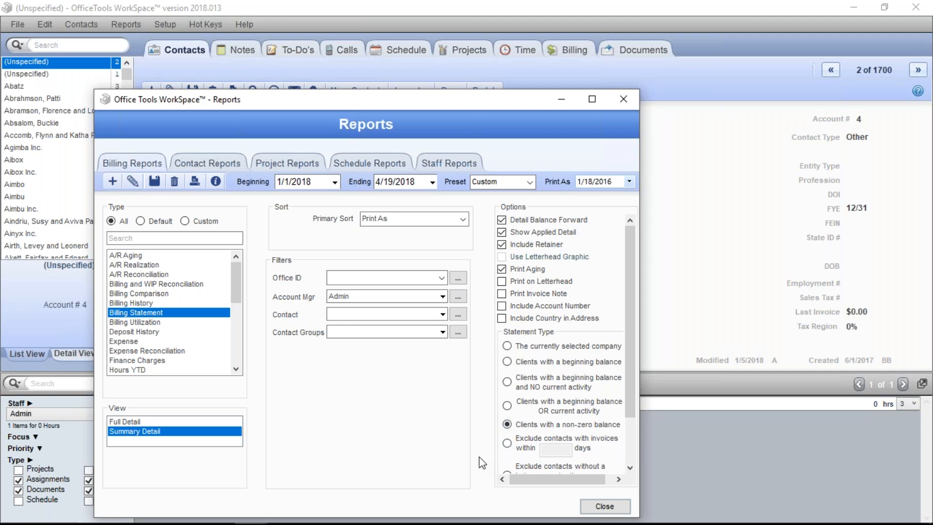
double_click(161, 313)
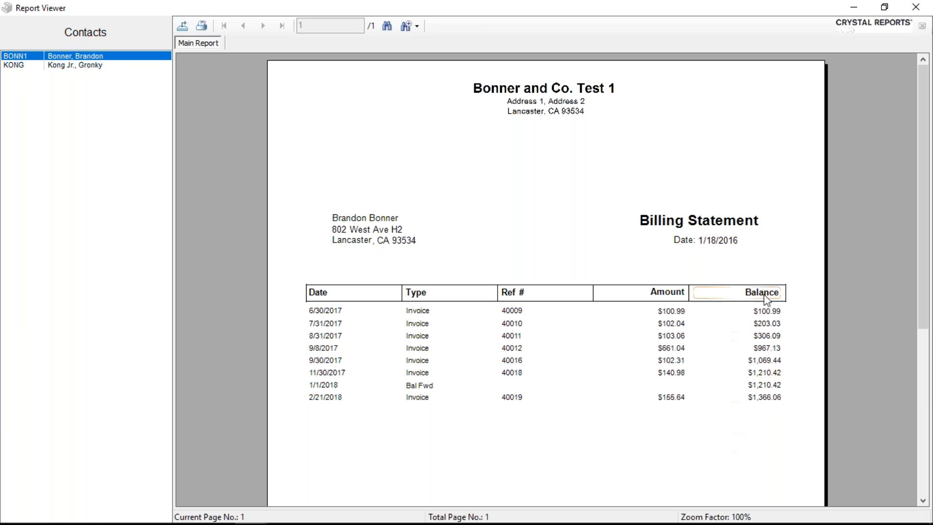
left_click(763, 398)
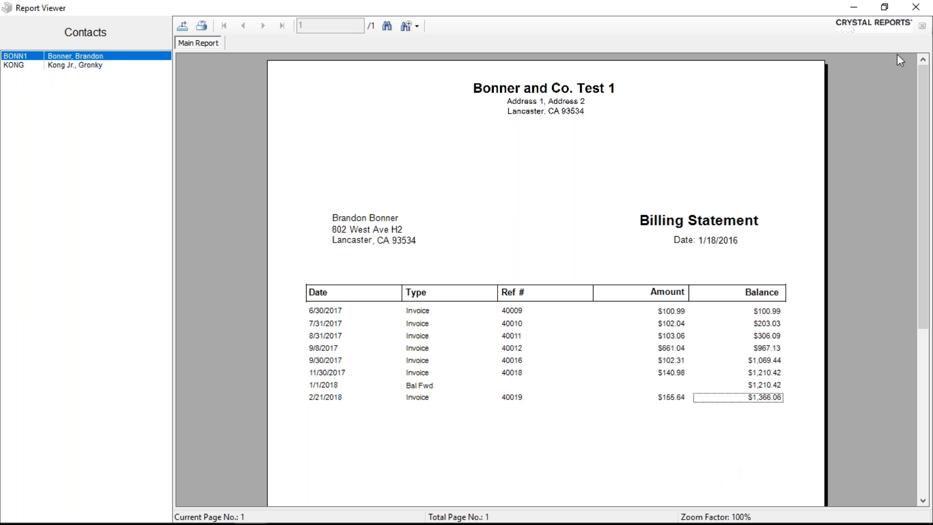
left_click(915, 7)
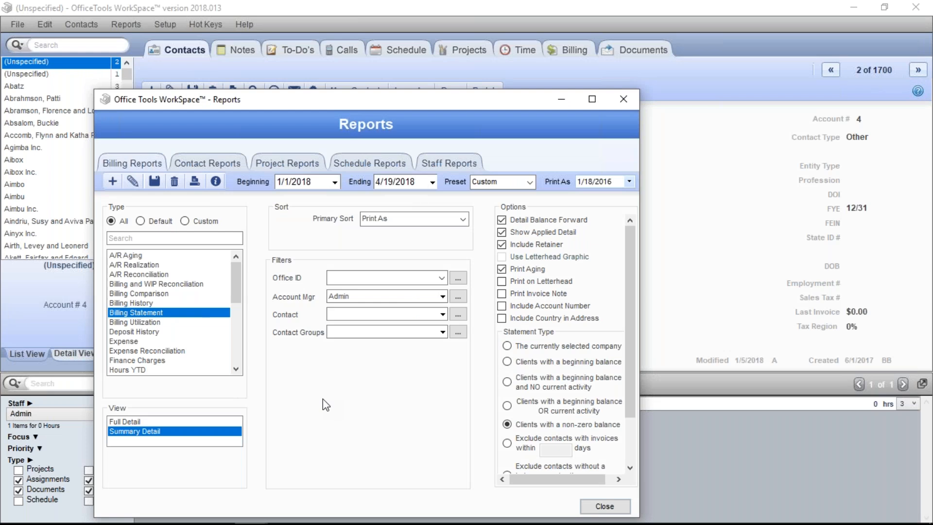
Generate the Billing Utilization Summary Detail report for 1/1/2018 to 4/19/2018 and review its discounts, billed amount and percent invoiced columns.
left_click(127, 322)
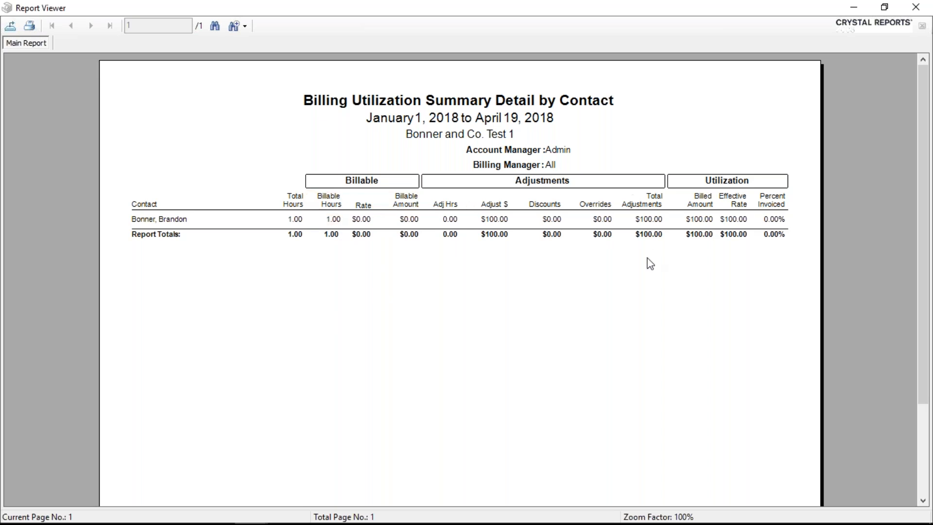
left_click(546, 208)
left_click(701, 209)
left_click(698, 235)
left_click(772, 235)
left_click(760, 241)
left_click(764, 218)
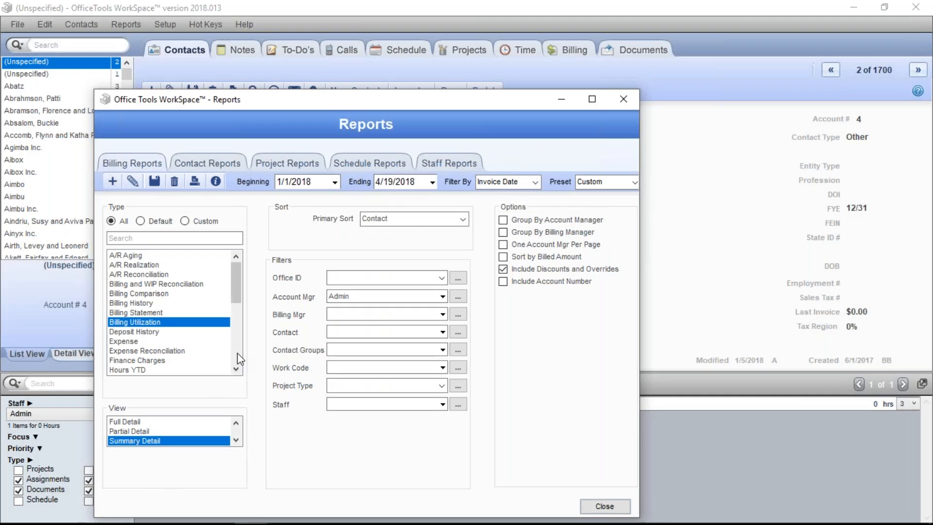
Generate the Profit Loss Full Detail report sorted by contact and staff, review its totals and footnotes, and close it.
left_click(236, 370)
left_click(236, 369)
left_click(236, 370)
left_click(236, 369)
left_click(236, 369)
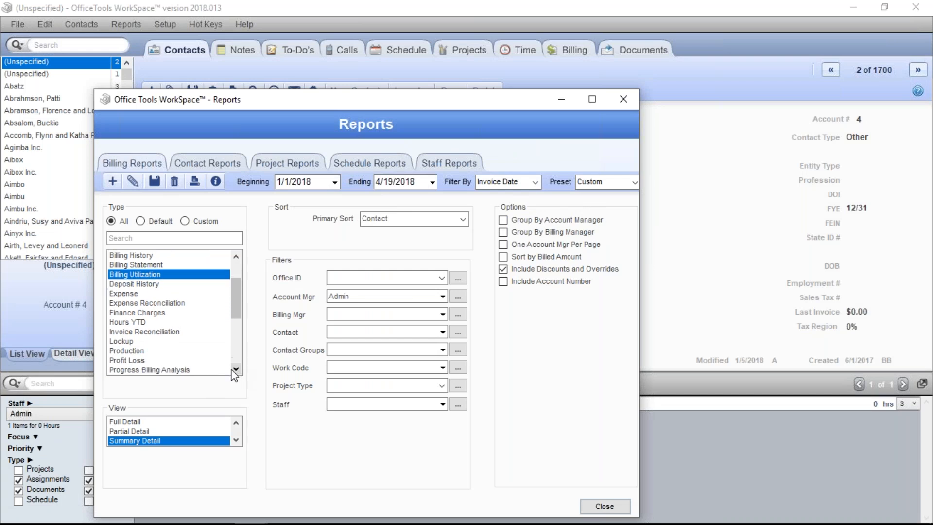
left_click(153, 360)
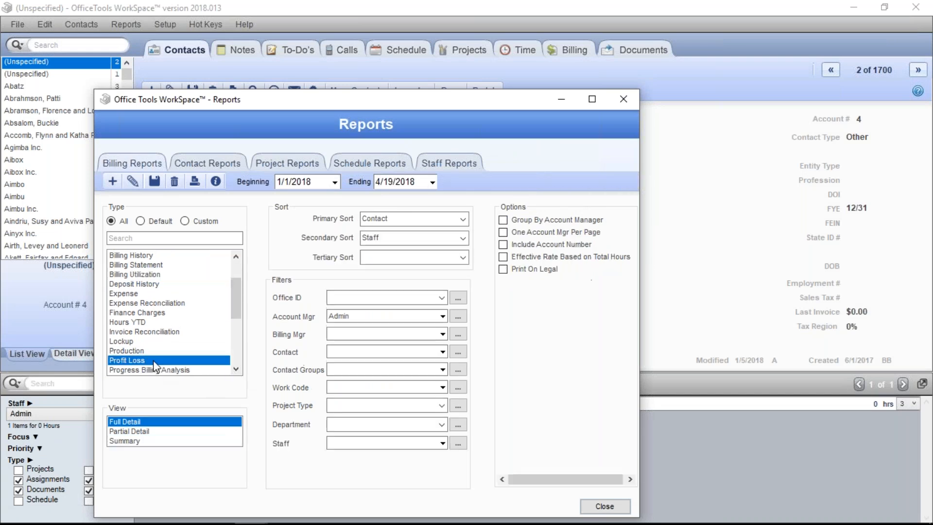
double_click(153, 360)
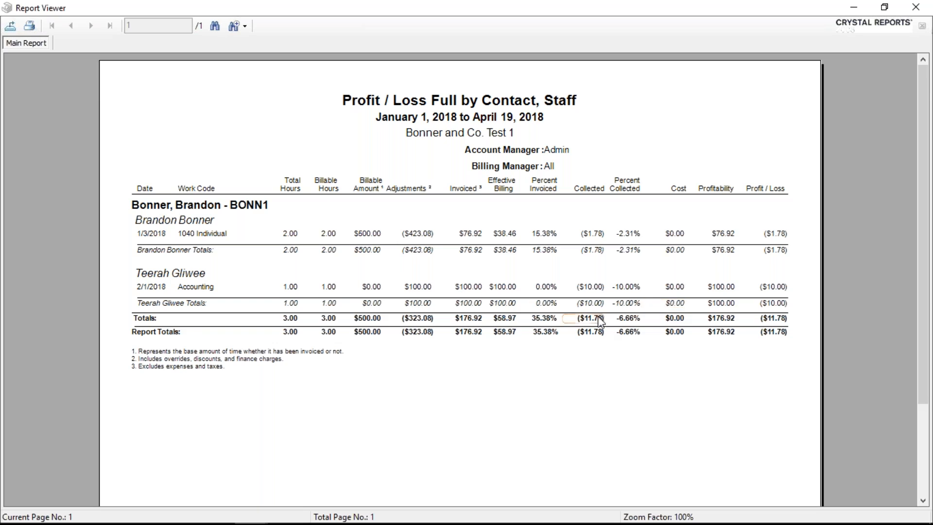
scroll(434, 324, "down", 3)
scroll(433, 323, "up", 3)
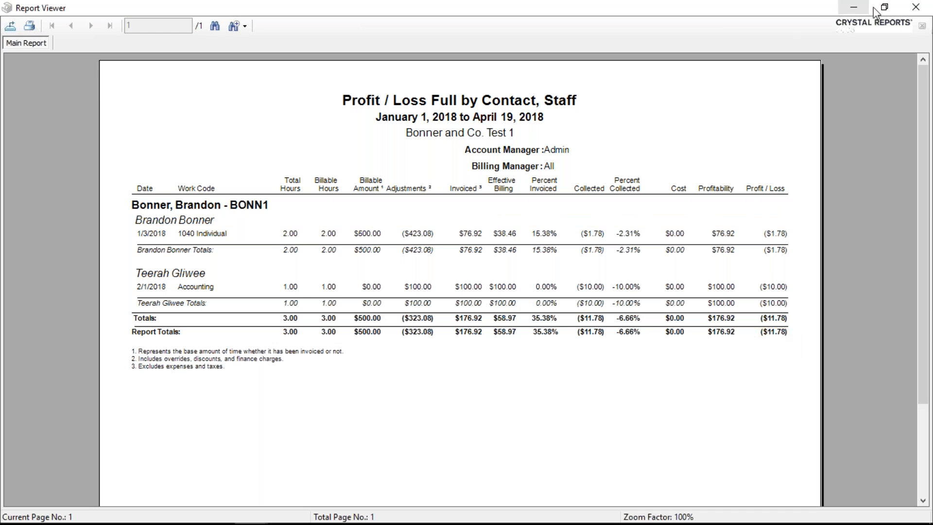
left_click(916, 8)
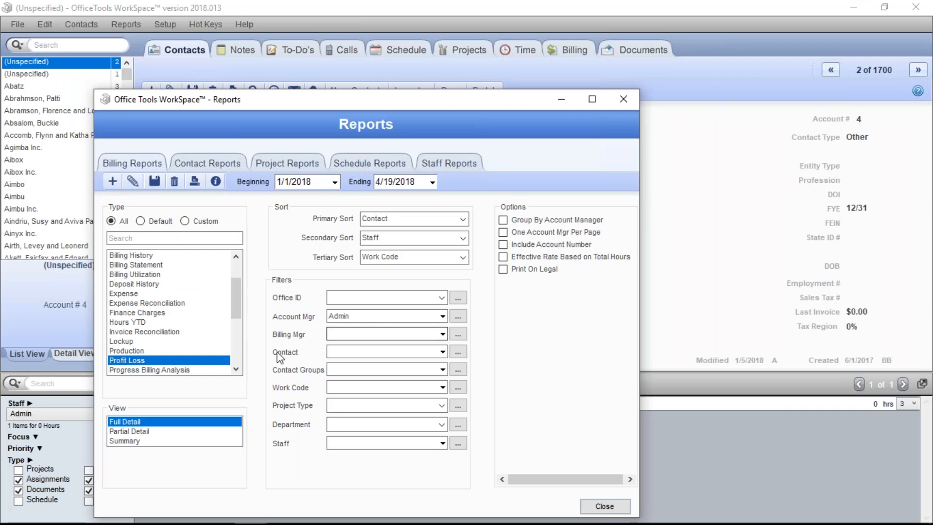
Generate the Staff Utilization Full Detail report sorted by contact for 1/1/2018 to 4/19/2018, review it and close it.
left_click_drag(236, 309, 229, 337)
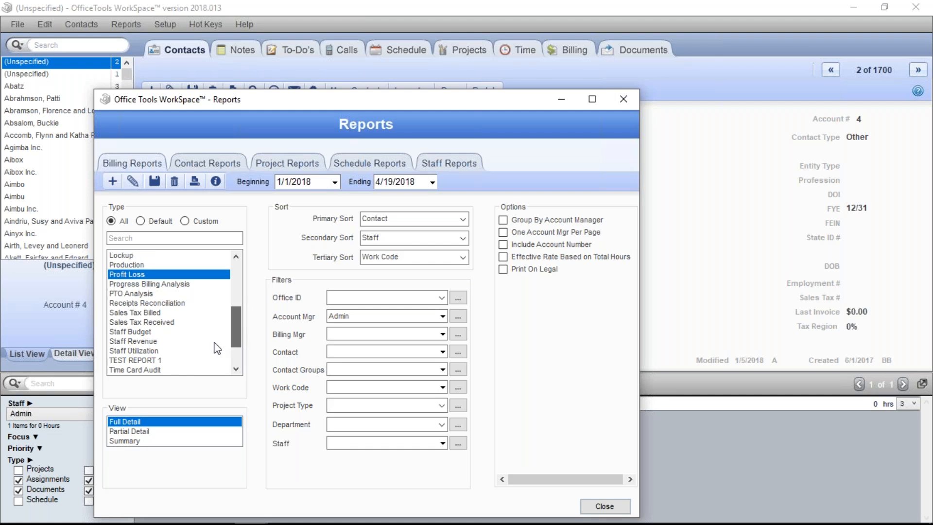
left_click(171, 350)
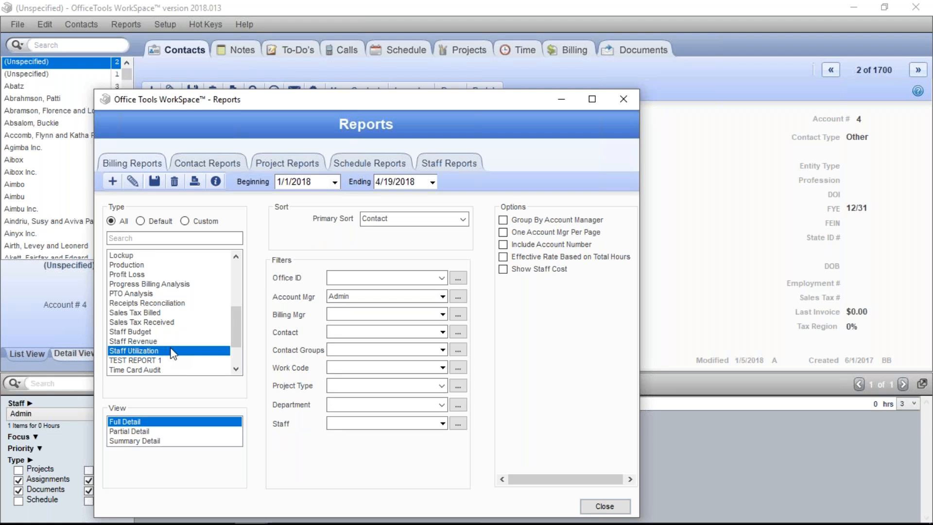
double_click(171, 350)
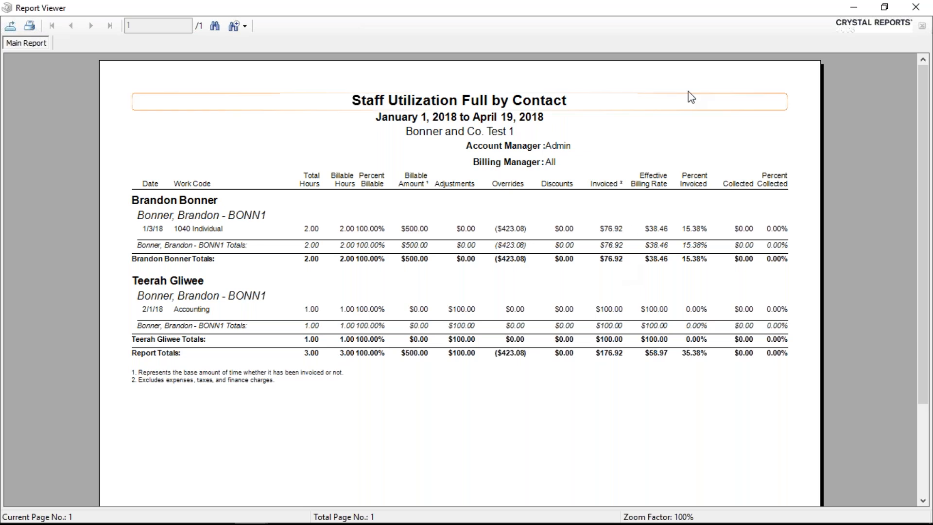
left_click(905, 11)
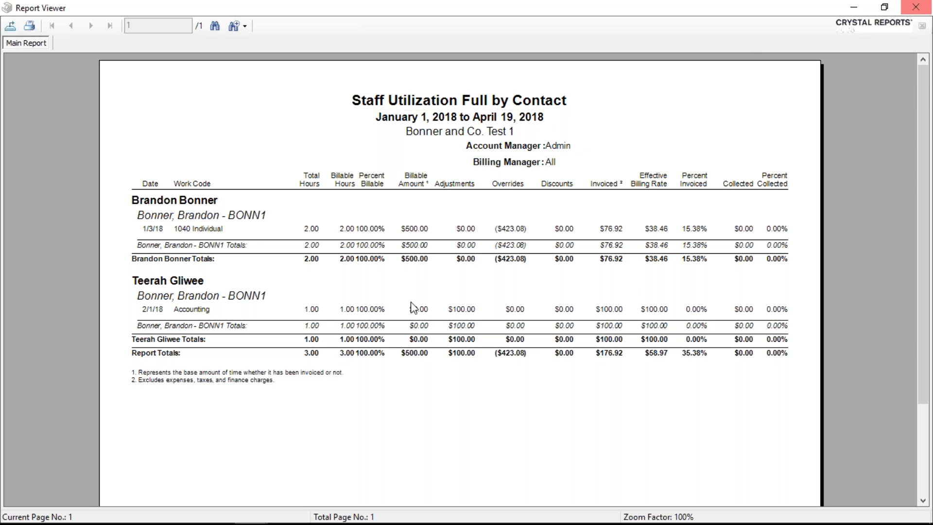
Generate the WIP Full Detail report with Show Adjustments as the only Show/Hide option and all Group Options cleared, and close it.
left_click_drag(234, 331, 122, 355)
left_click(138, 343)
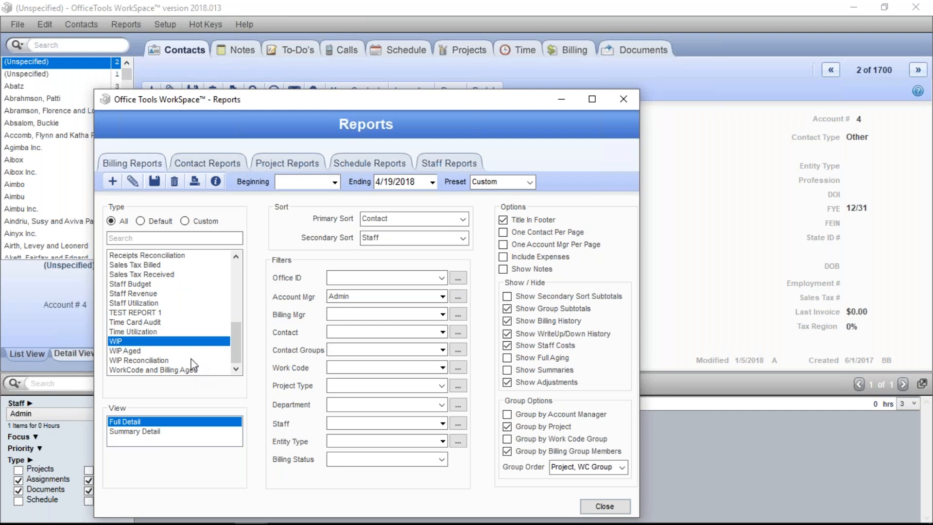
left_click(529, 311)
left_click(523, 322)
left_click(521, 329)
left_click(518, 427)
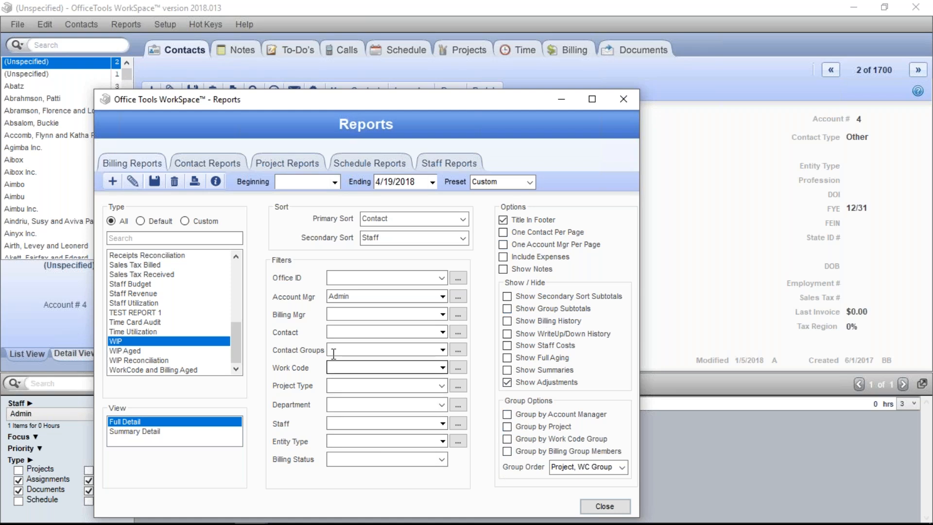
double_click(202, 341)
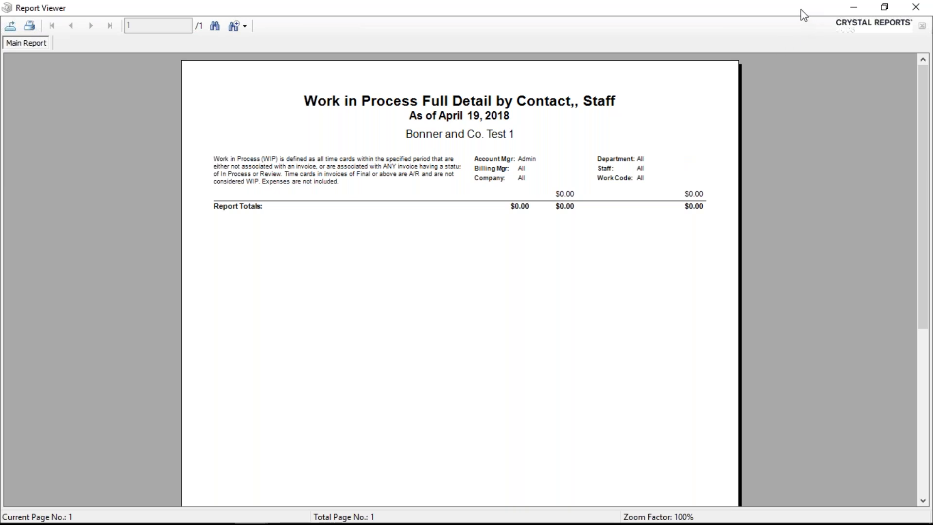
left_click(908, 7)
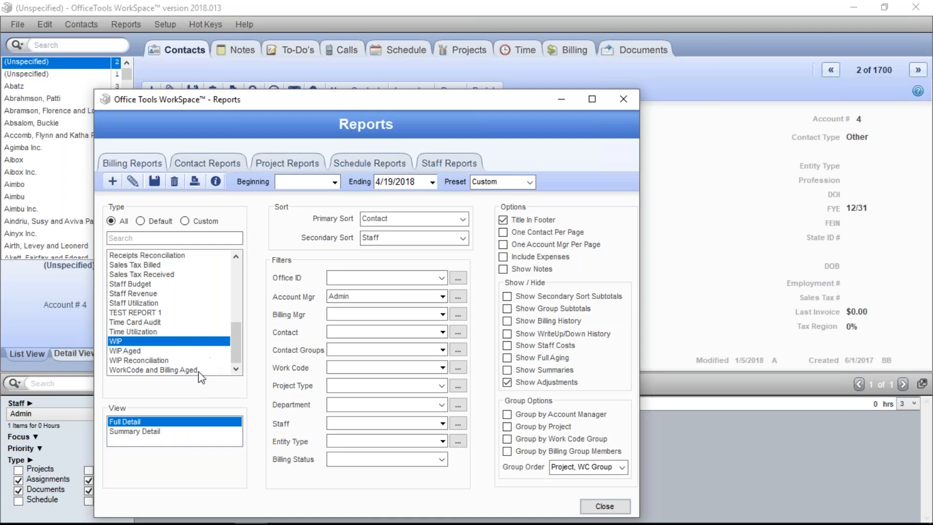
Generate the WIP Reconciliation Full Detail report for 4/19/2018, review its beginning, current and ending WIP columns, and close it.
left_click(188, 361)
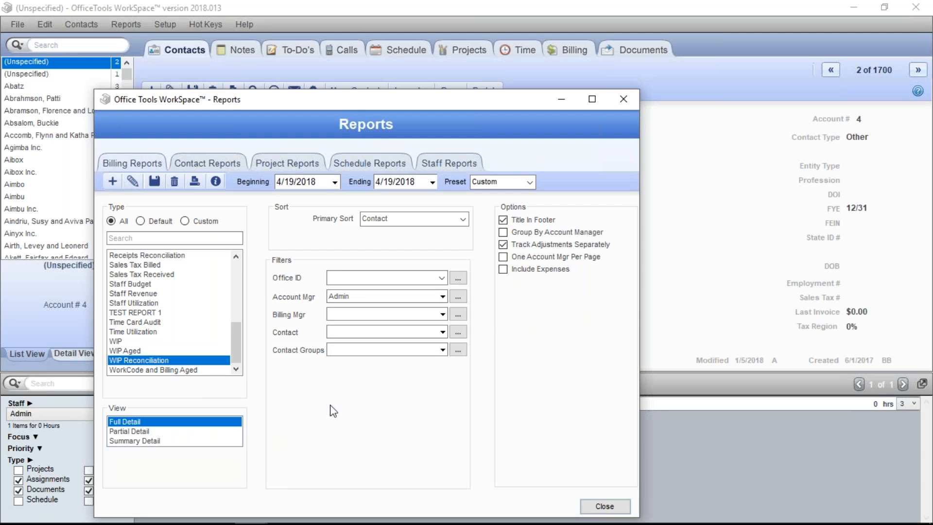
double_click(201, 360)
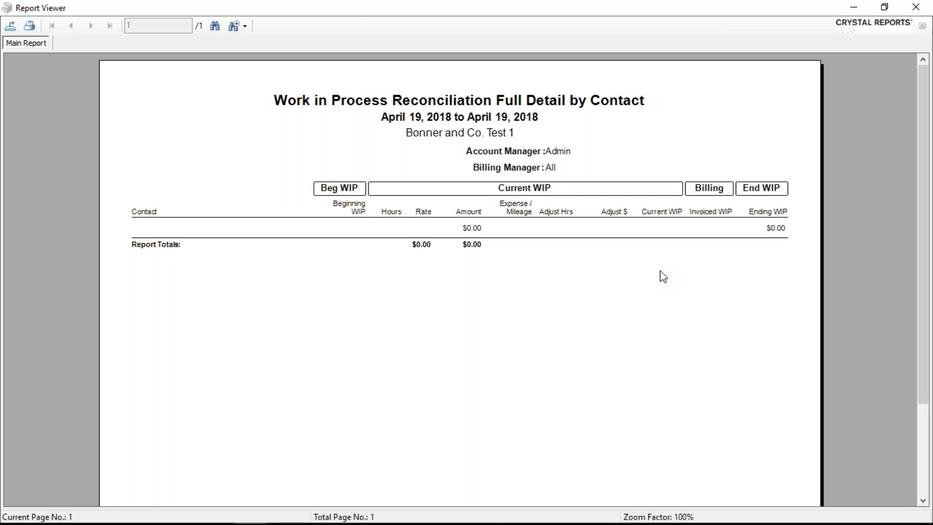
left_click(912, 29)
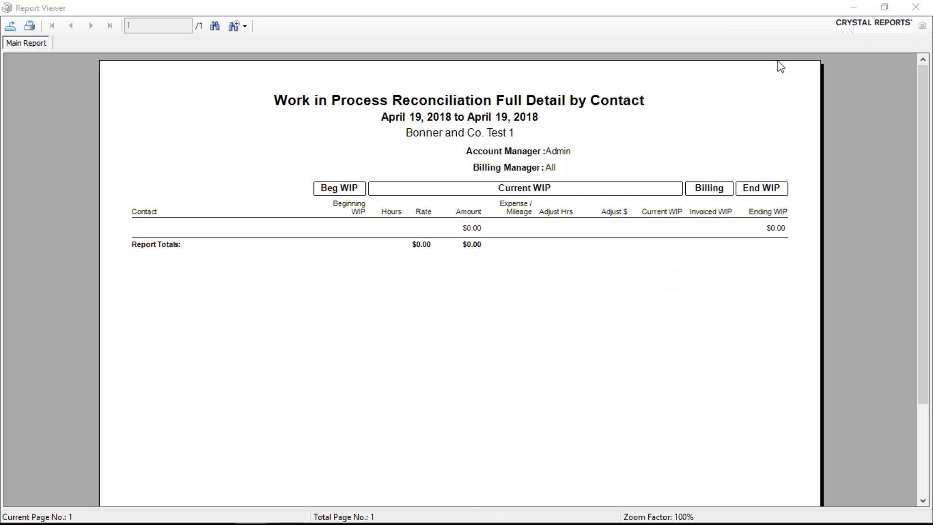